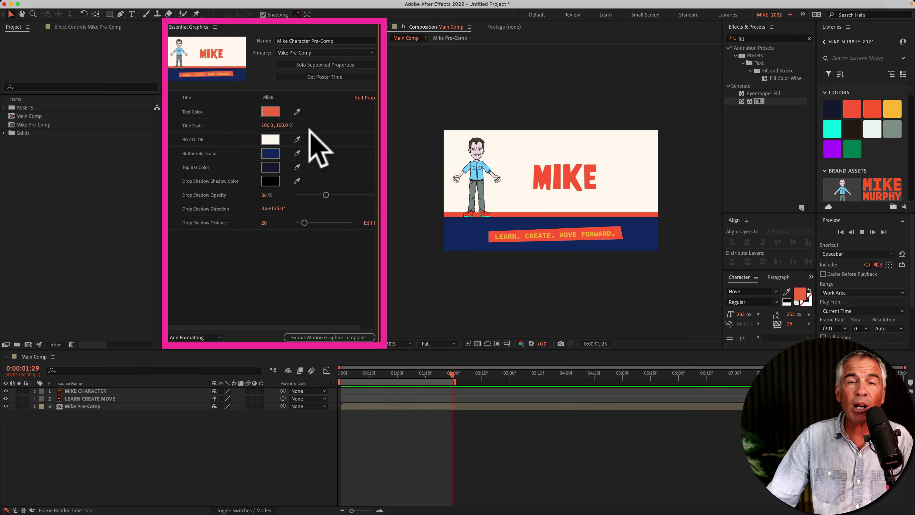
pyautogui.click(298, 139)
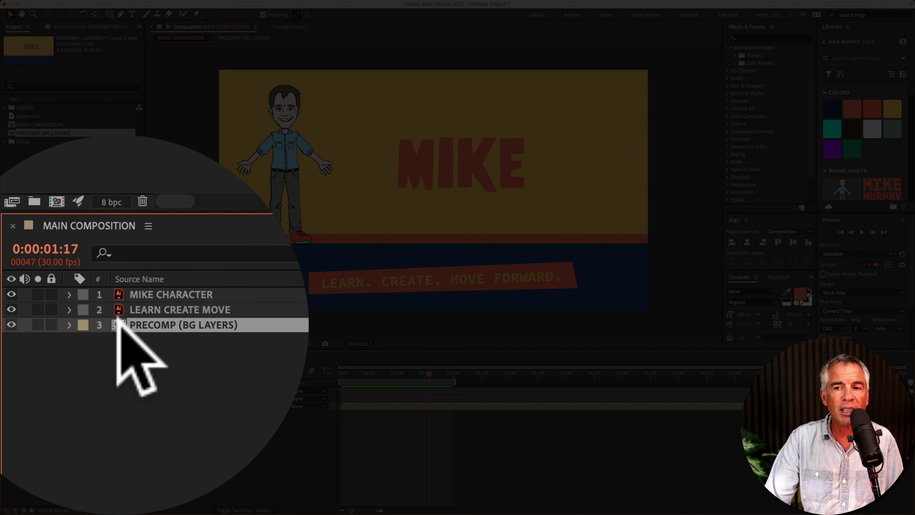
# Open the PRECOMP (BG LAYERS) composition and display the Essential Graphics panel.
pyautogui.doubleClick(119, 322)
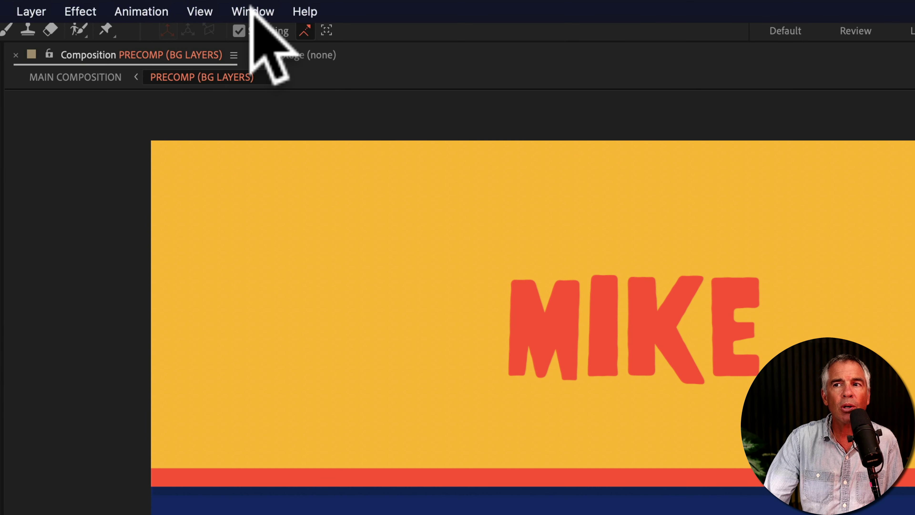
pyautogui.click(252, 11)
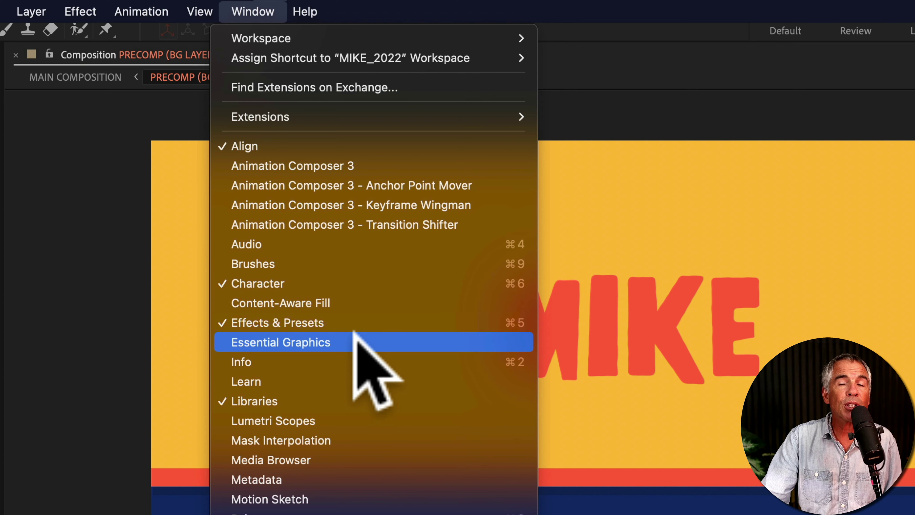
pyautogui.click(354, 341)
# Expose the Title layer's Source Text as an editable property in Essential Graphics.
pyautogui.click(176, 292)
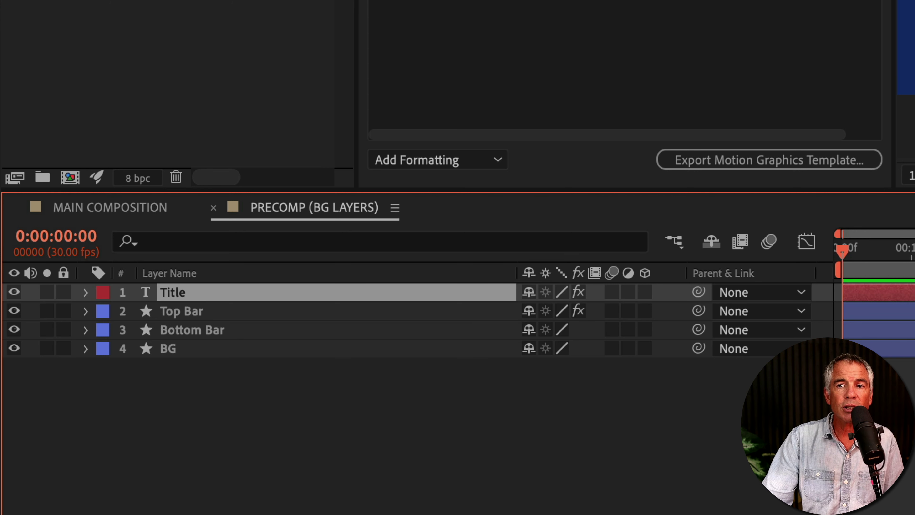
pyautogui.click(88, 292)
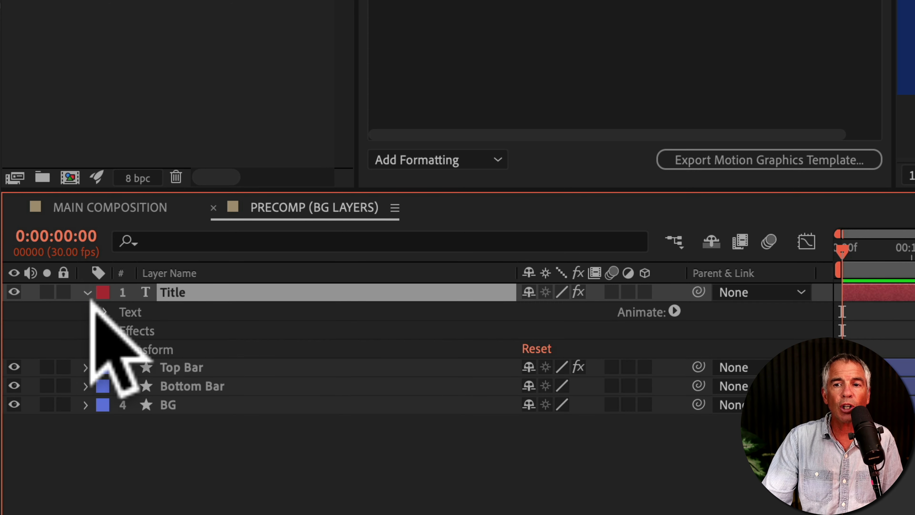
pyautogui.click(106, 311)
pyautogui.click(191, 329)
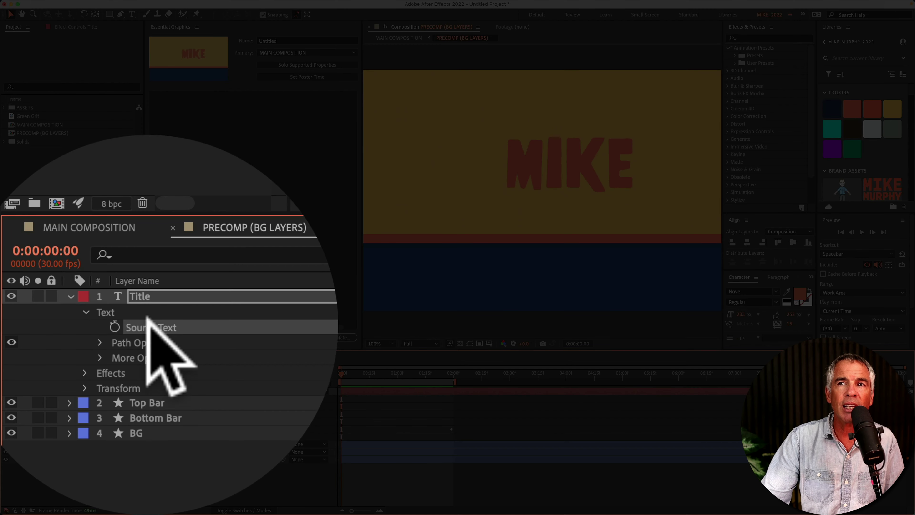
pyautogui.moveTo(147, 316); pyautogui.dragTo(214, 196)
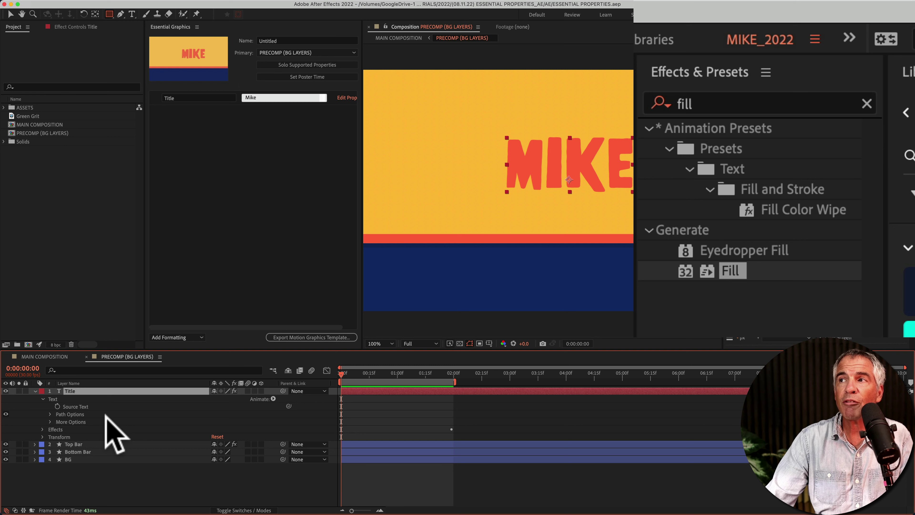
pyautogui.click(713, 74)
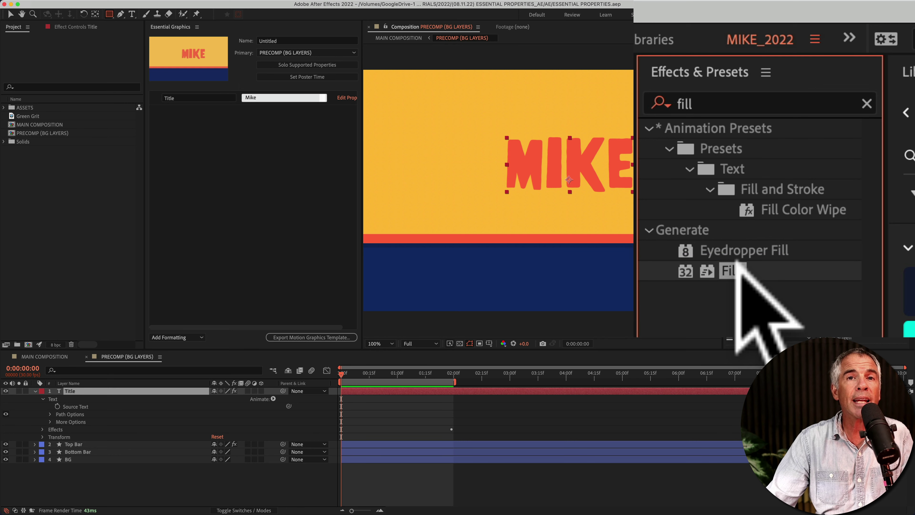
pyautogui.moveTo(737, 265); pyautogui.dragTo(172, 401)
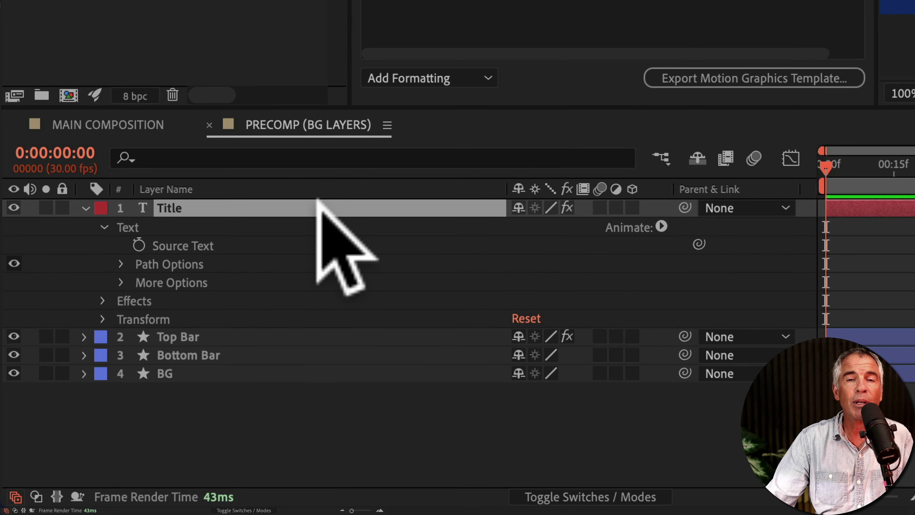
# Add a Color Overlay layer style to the Title layer.
pyautogui.click(284, 202)
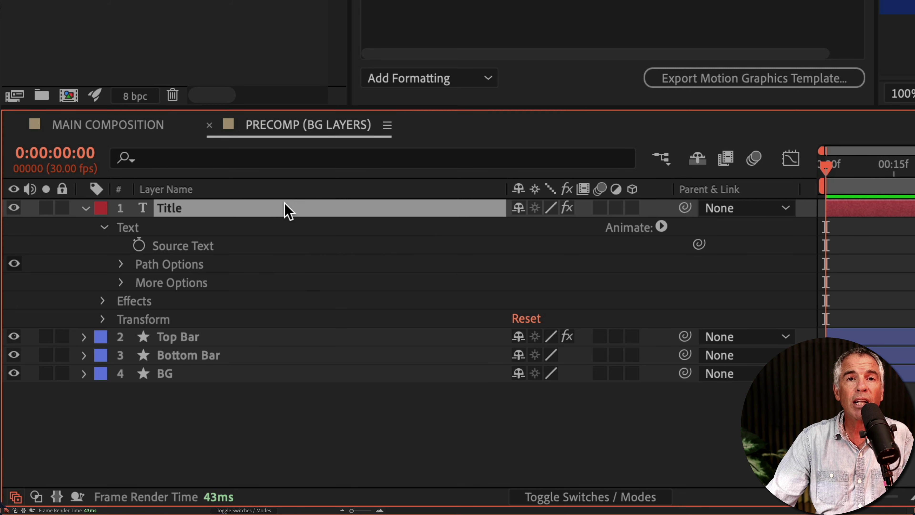
pyautogui.rightClick(286, 211)
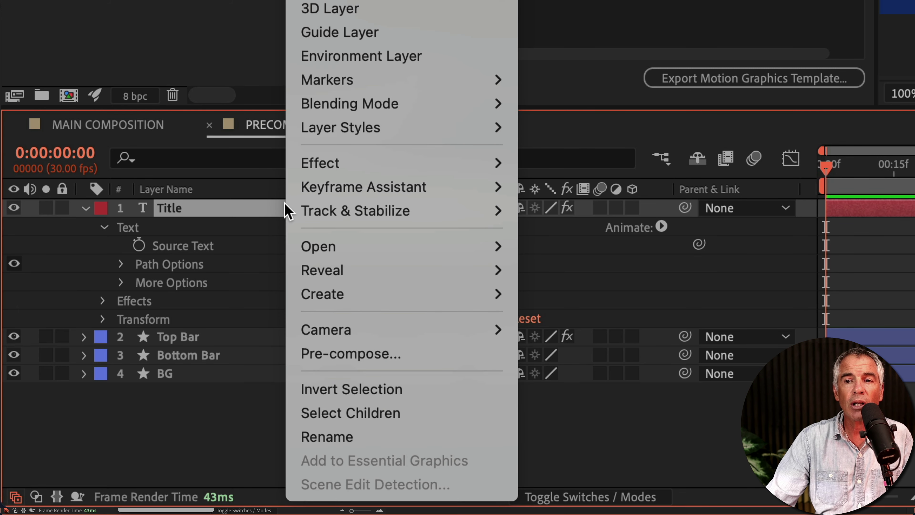
pyautogui.moveTo(366, 128)
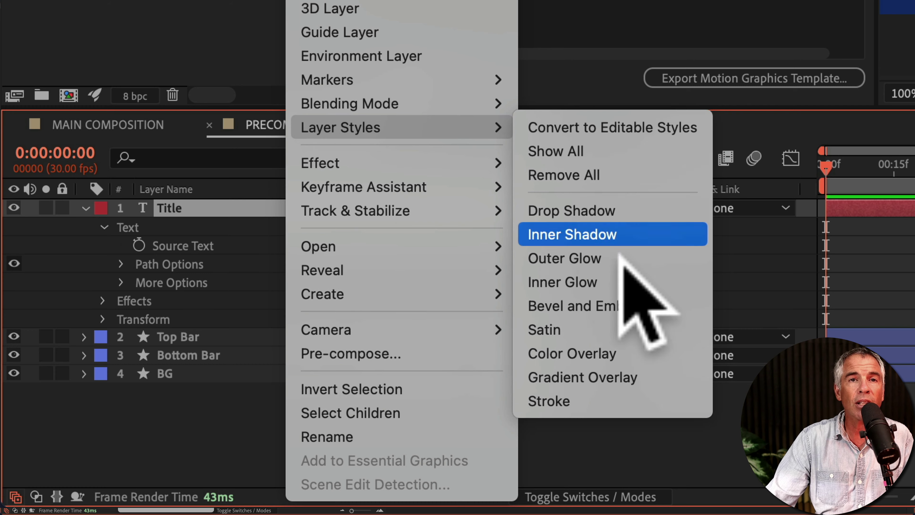
pyautogui.click(651, 346)
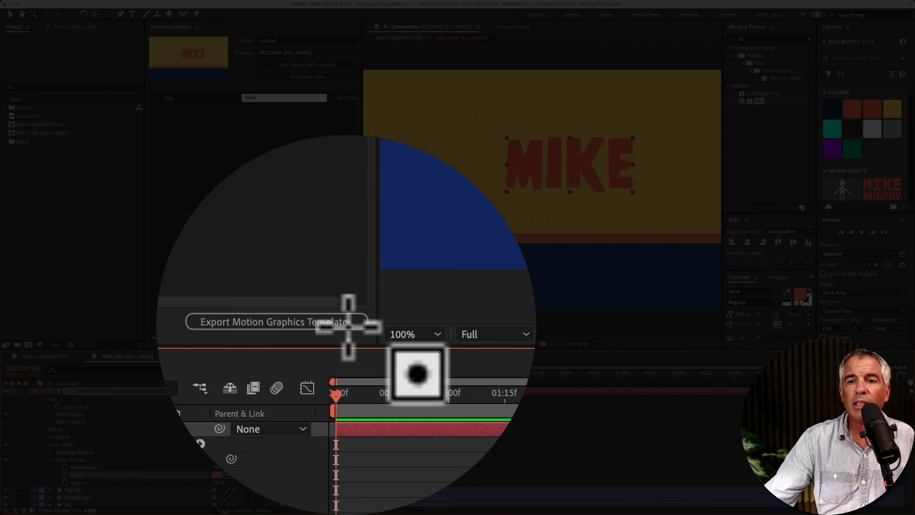
# Add the Color property of the Title layer's Color Overlay to Essential Graphics.
pyautogui.click(76, 475)
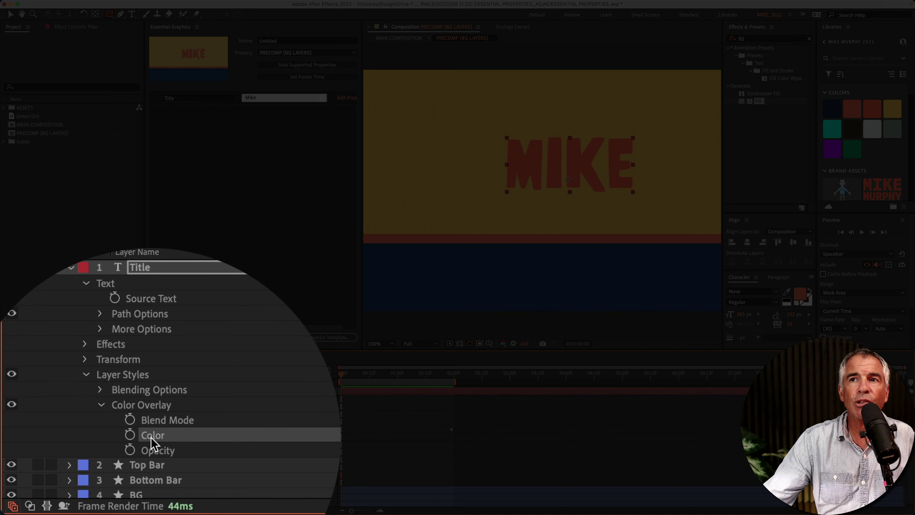
pyautogui.moveTo(75, 476); pyautogui.dragTo(195, 150)
pyautogui.moveTo(194, 182); pyautogui.dragTo(198, 187)
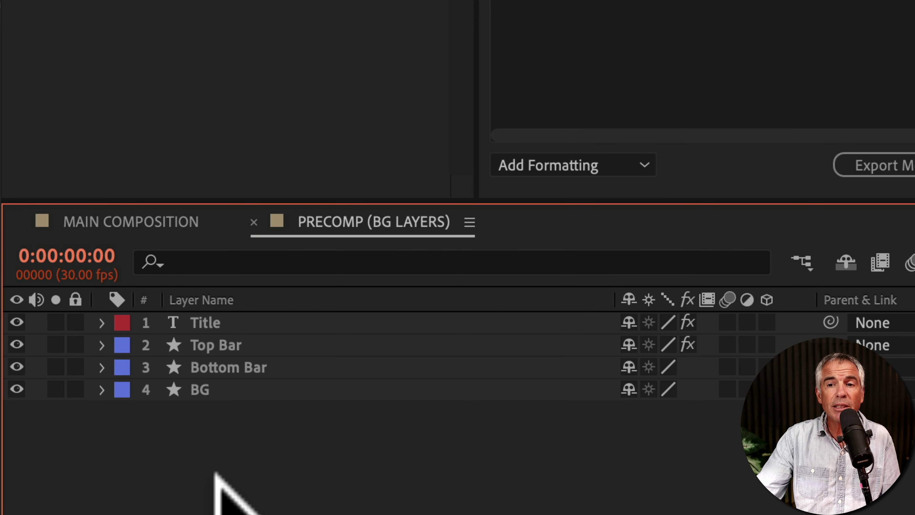
# Filter the Top Bar layer's timeline properties by "color".
pyautogui.click(258, 344)
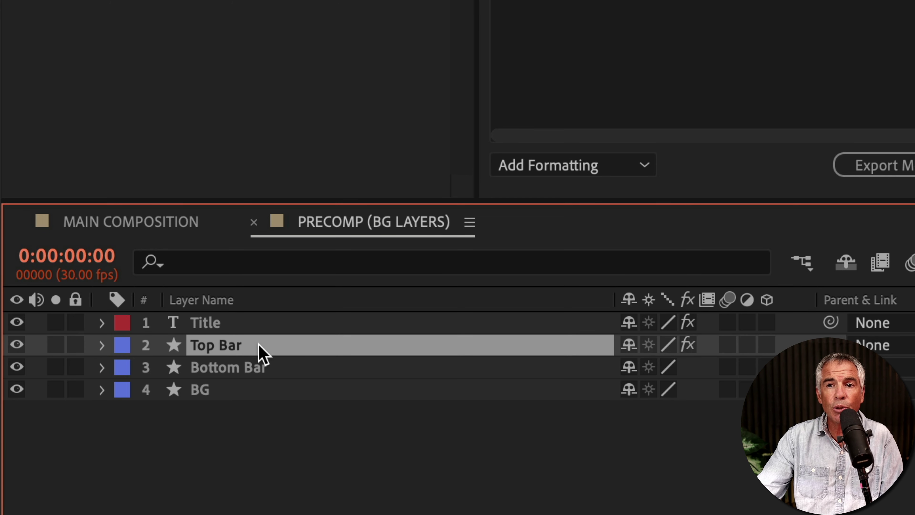
pyautogui.click(258, 265)
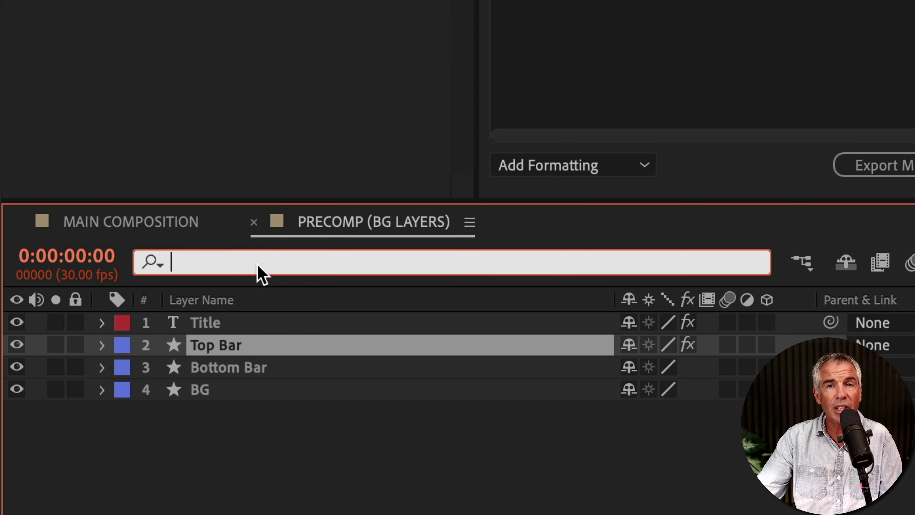
pyautogui.press('super+f')
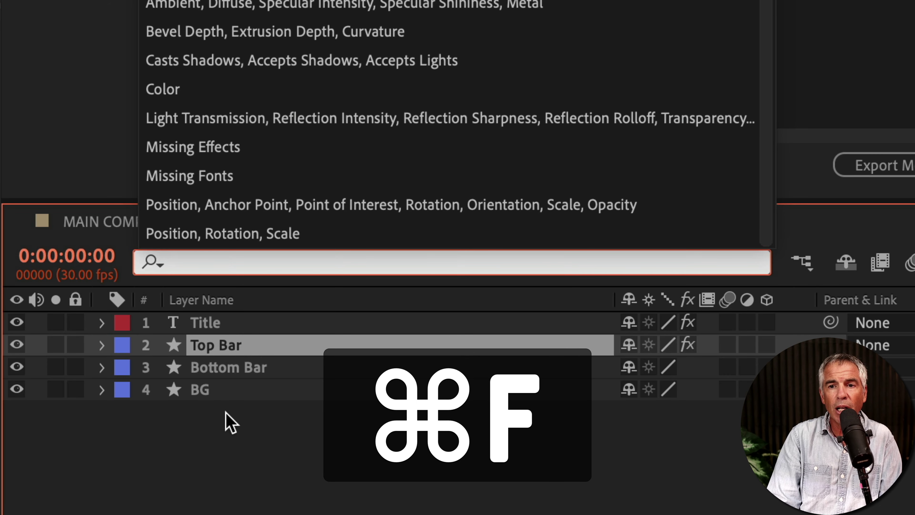
pyautogui.write('color')
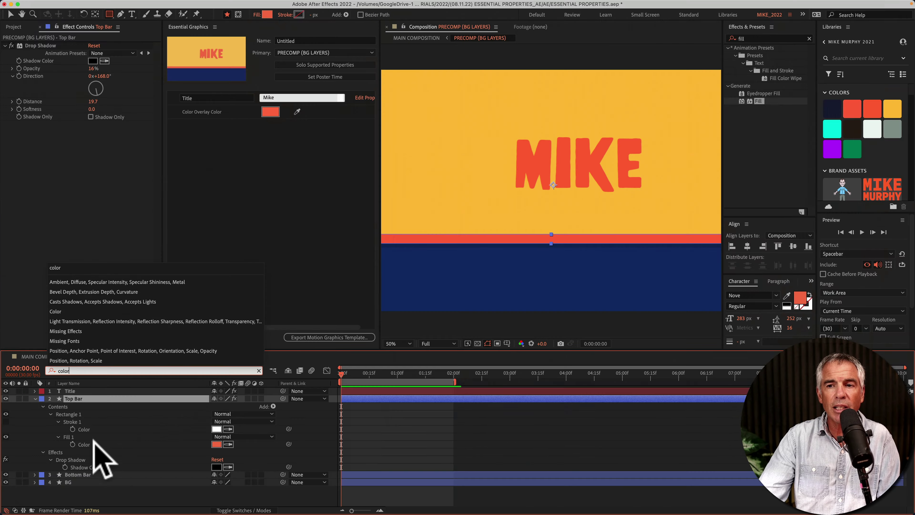
# Add the Top Bar's Fill 1 color to Essential Graphics and rename the property Top Bar Color.
pyautogui.click(94, 442)
pyautogui.moveTo(95, 441); pyautogui.dragTo(258, 97)
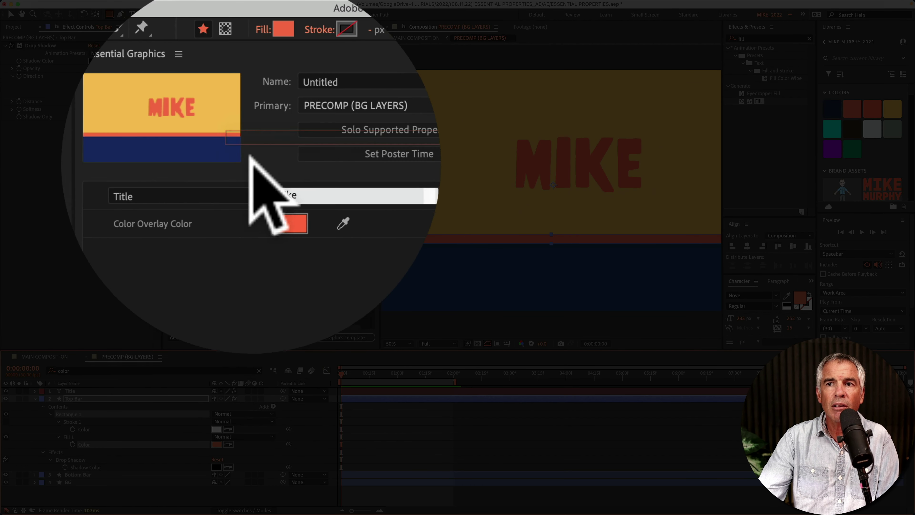
pyautogui.moveTo(250, 156); pyautogui.dragTo(245, 205)
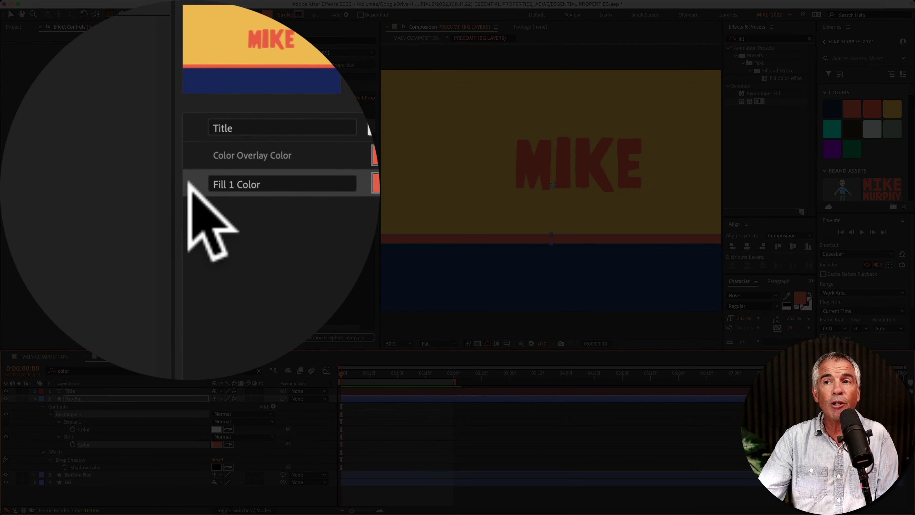
pyautogui.click(216, 194)
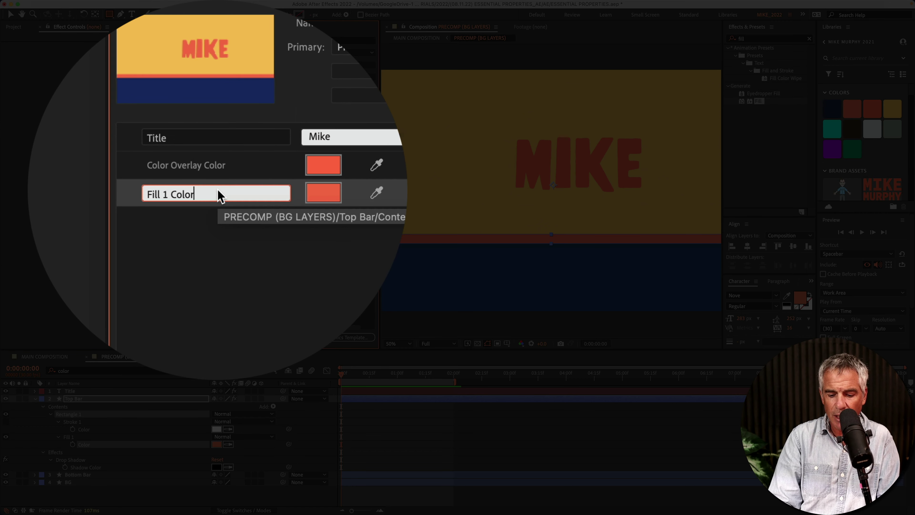
pyautogui.tripleClick(218, 195)
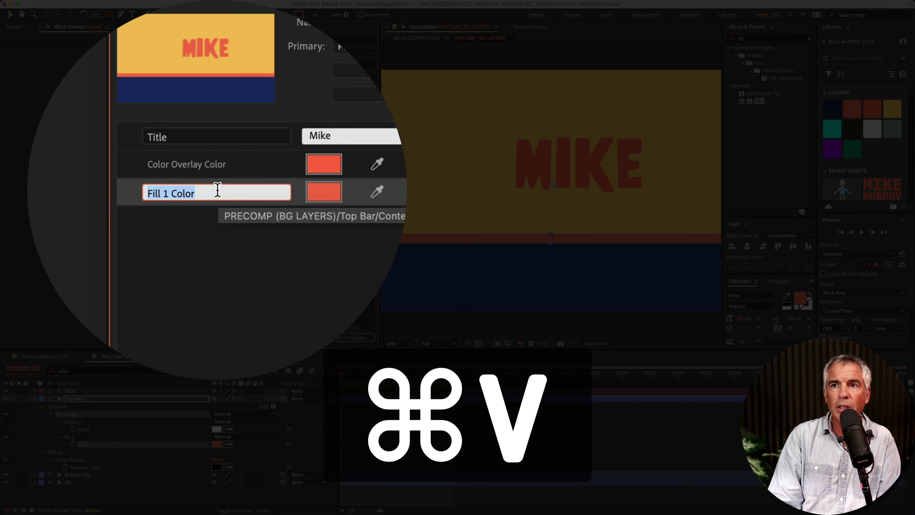
pyautogui.write('Top B')
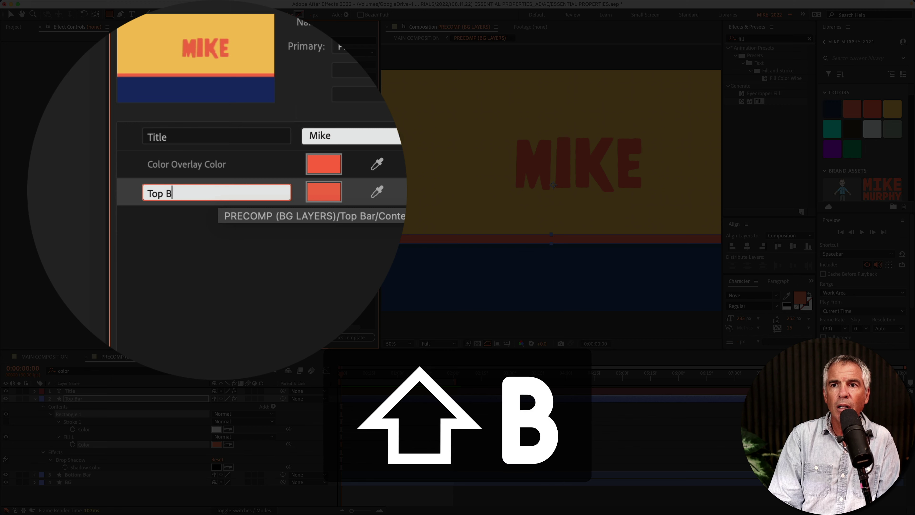
pyautogui.write('ar Colo')
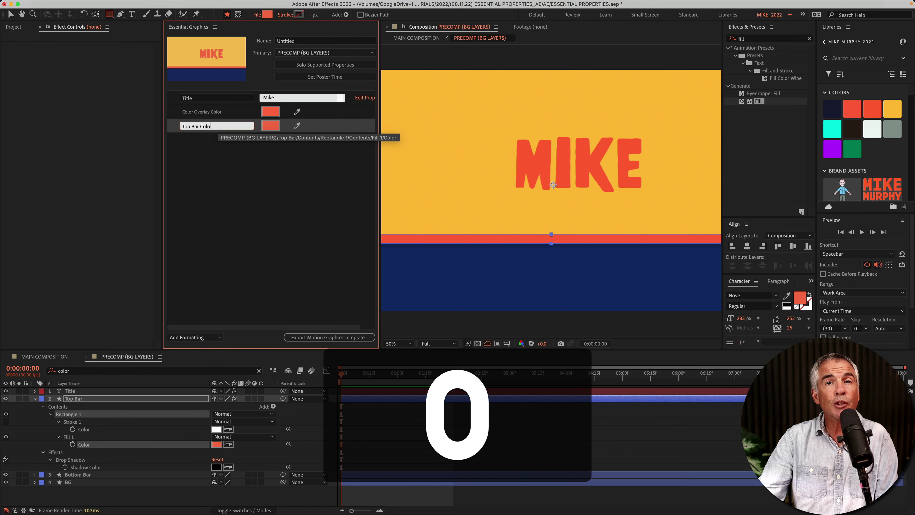
pyautogui.write('r')
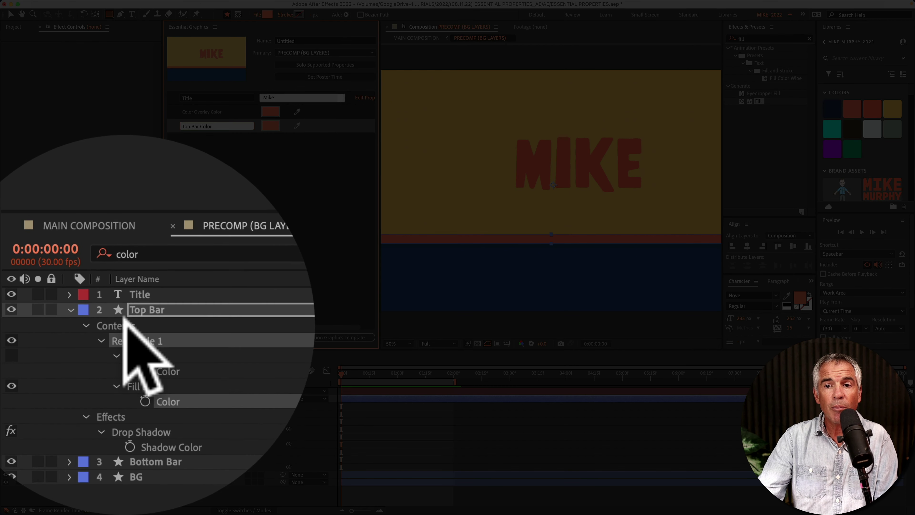
# Collapse and deselect the Top Bar layer, and reapply the "color" filter to reveal the color properties of all layers.
pyautogui.click(35, 398)
pyautogui.click(48, 429)
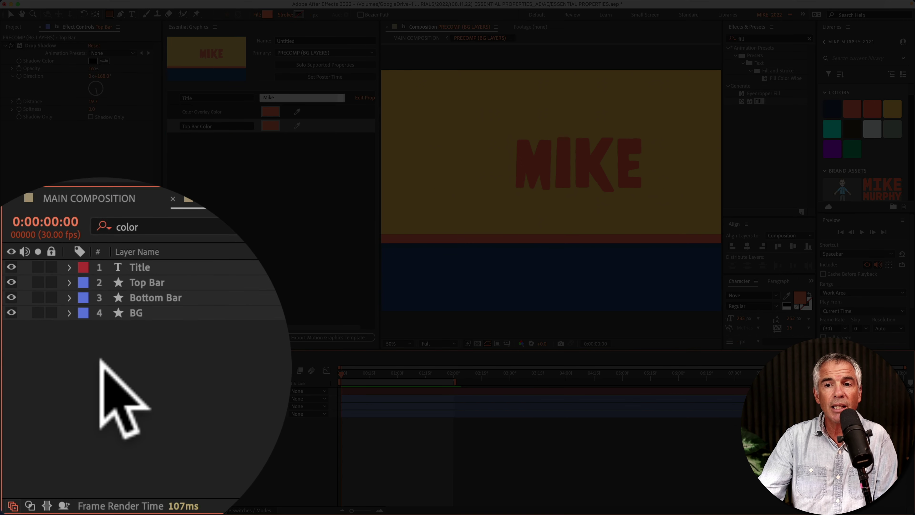
pyautogui.click(185, 319)
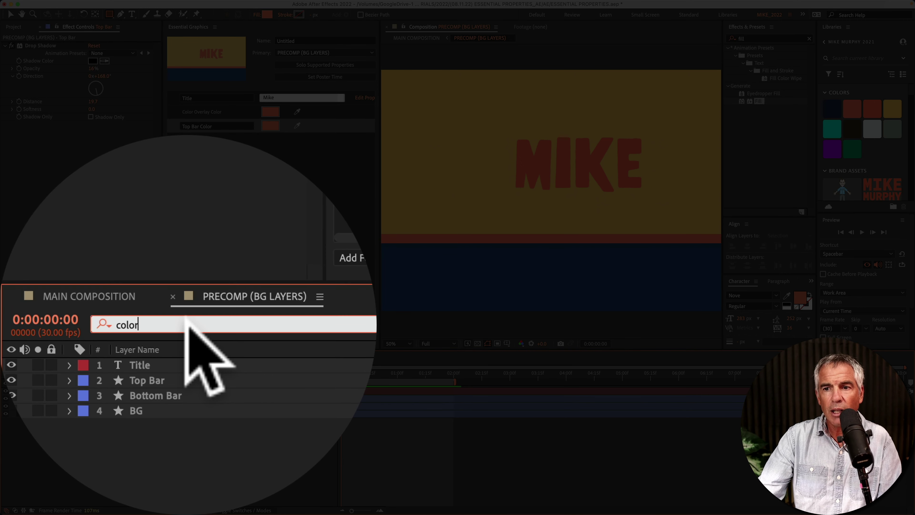
pyautogui.press('Return')
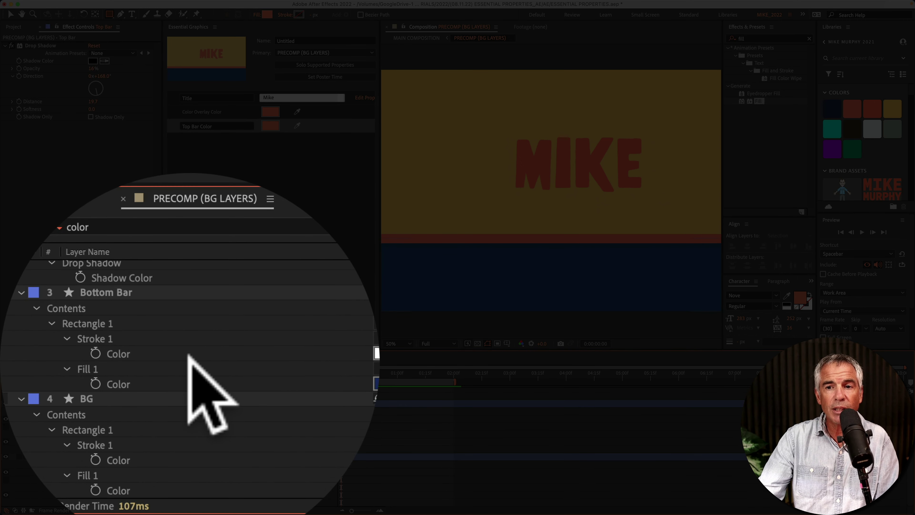
# Add the Bottom Bar's Fill 1 color to Essential Graphics and rename the property Bottom Bar Color.
pyautogui.click(125, 382)
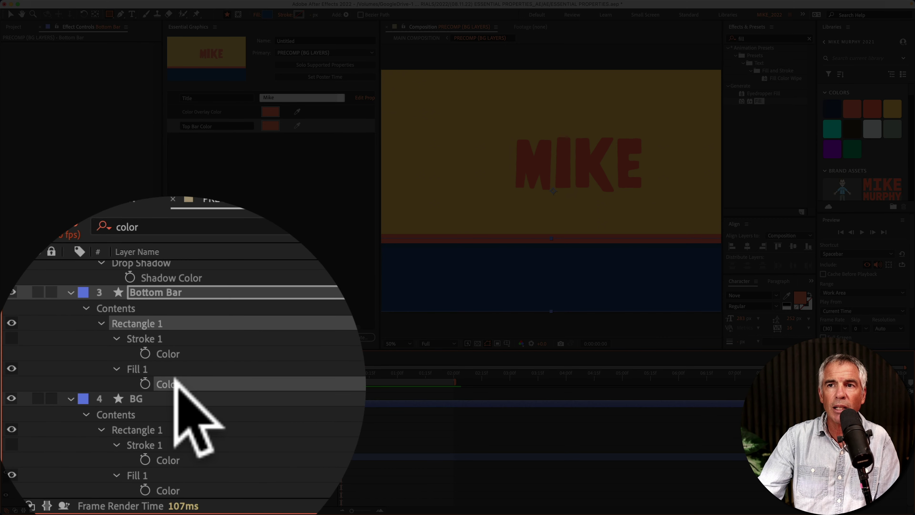
pyautogui.moveTo(175, 378); pyautogui.dragTo(199, 198)
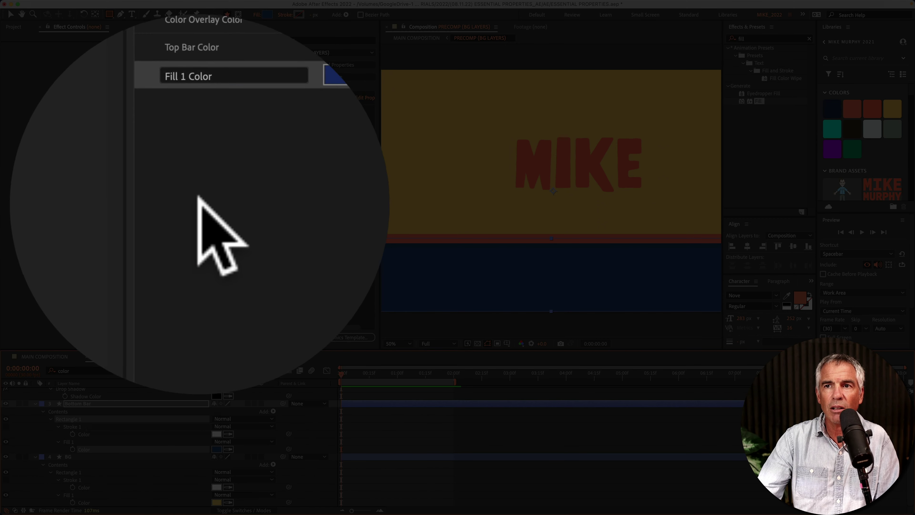
pyautogui.click(191, 191)
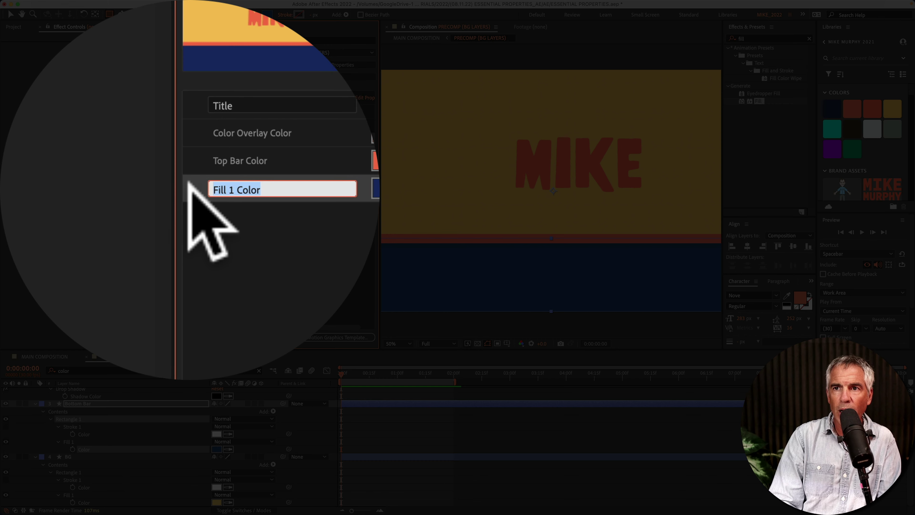
pyautogui.write('Bott')
pyautogui.write('om Bar Color')
# Add the BG layer's Fill 1 color to Essential Graphics and rename the property BG Color.
pyautogui.click(86, 502)
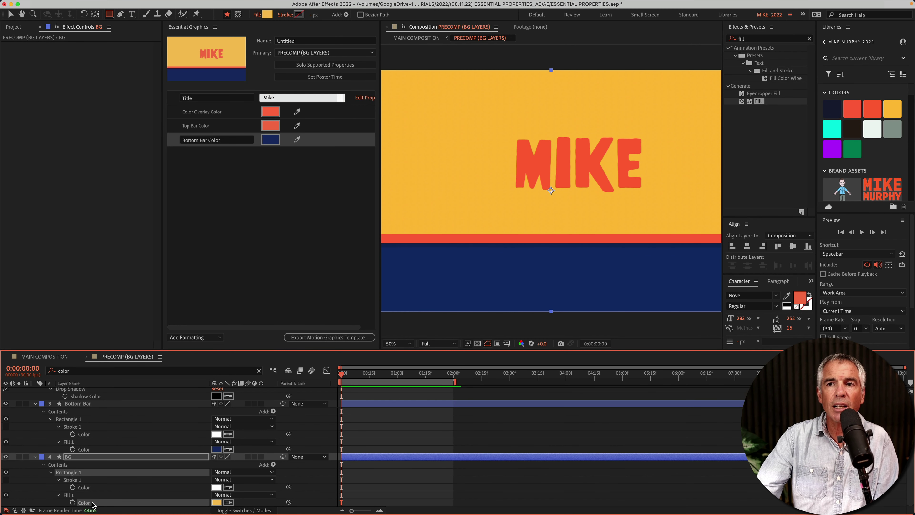
pyautogui.moveTo(92, 502); pyautogui.dragTo(201, 197)
pyautogui.click(213, 154)
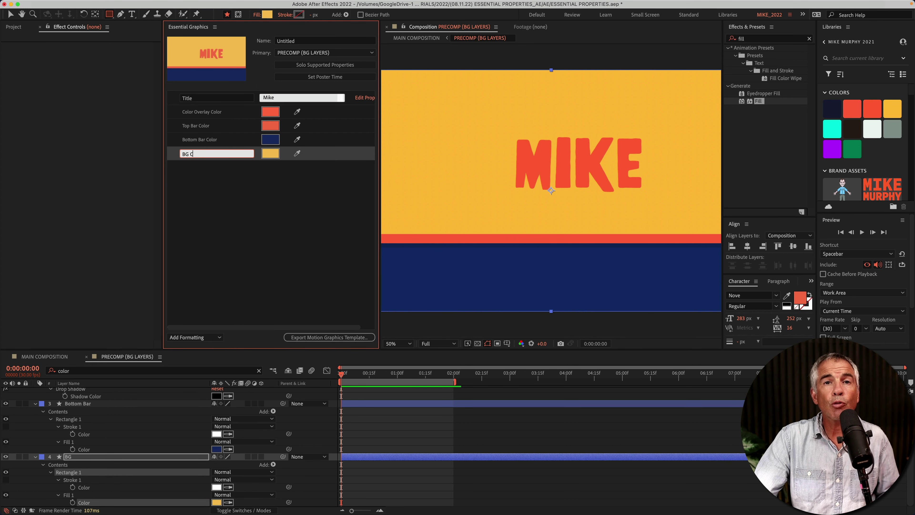
pyautogui.write('BG Color')
pyautogui.press('Return')
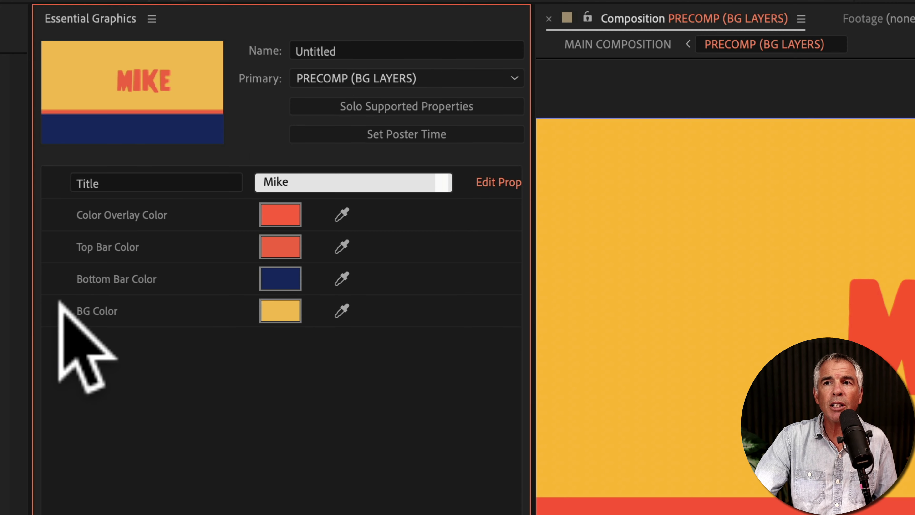
# Try moving the BG Color property up to just below Title in Essential Graphics, and undo the recent changes.
pyautogui.moveTo(59, 301); pyautogui.dragTo(59, 197)
pyautogui.hotkey('ctrl', 'z')
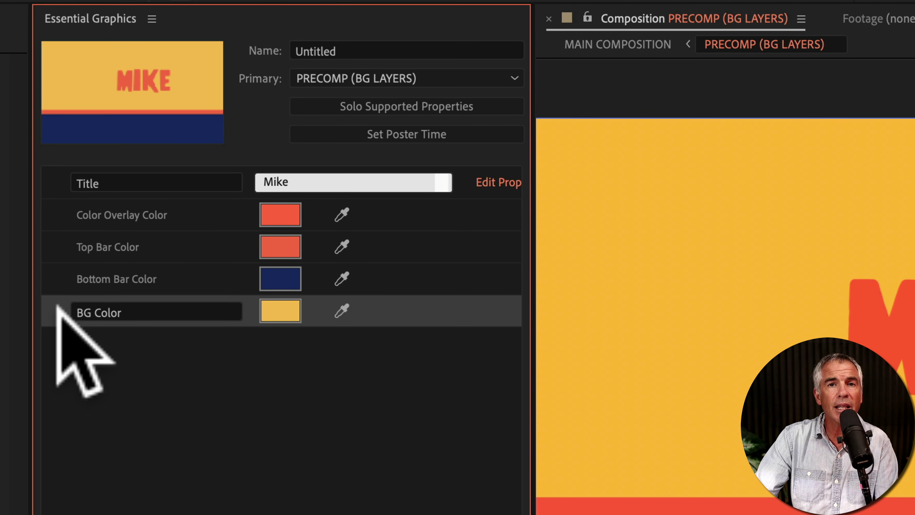
pyautogui.hotkey('ctrl', 'z')
pyautogui.hotkey('ctrl', 'z')
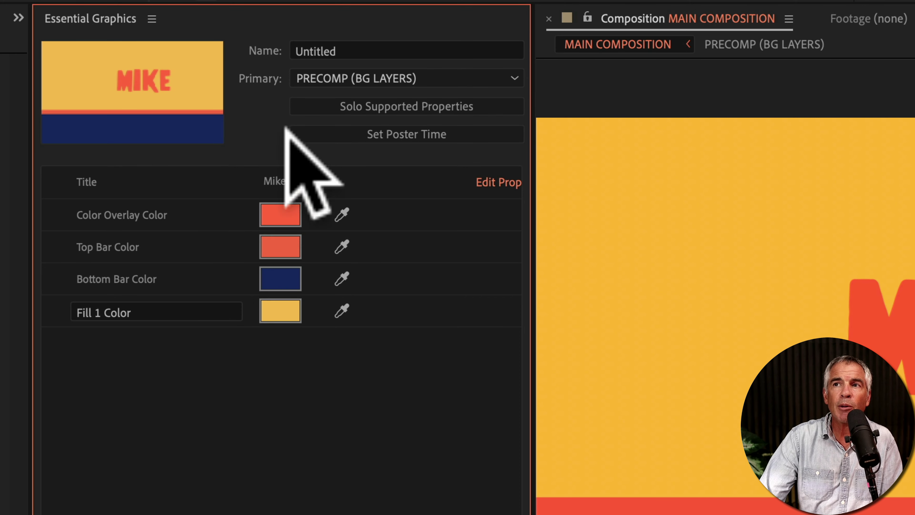
# Name the Essential Graphics template Mike Precomp 01.
pyautogui.click(348, 38)
pyautogui.press('super+a')
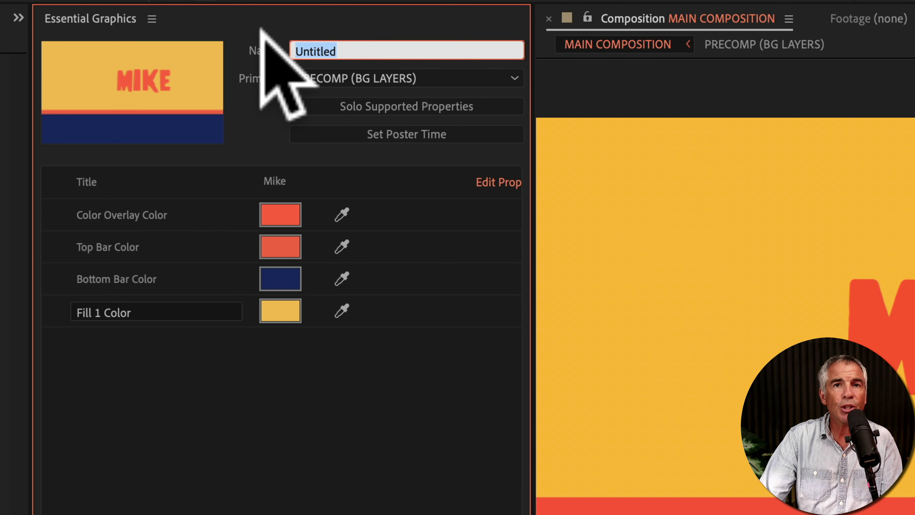
pyautogui.write('Mike Precomp 01')
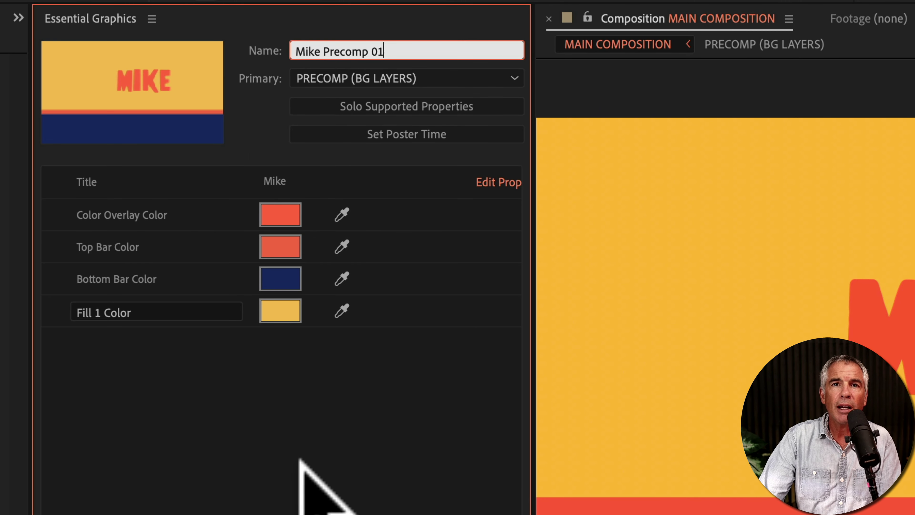
pyautogui.press('Return')
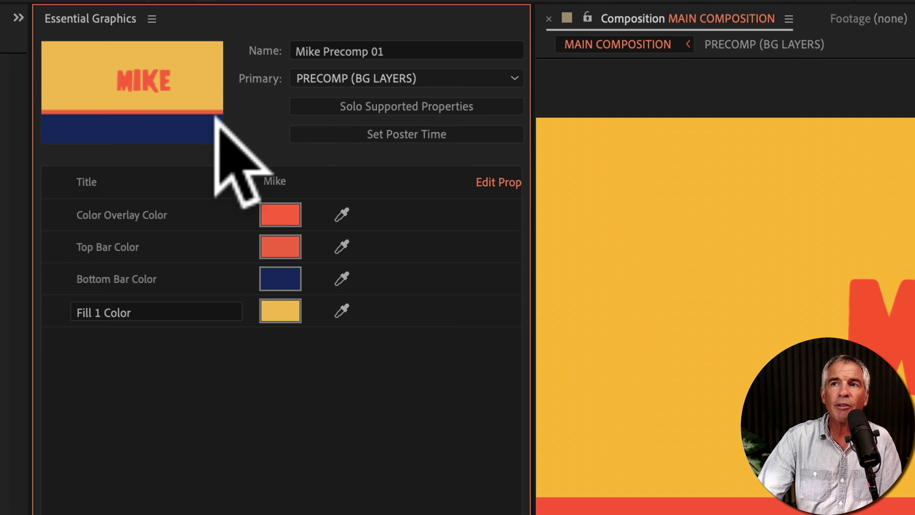
# Check the choices for the primary composition, and solo the supported properties of PRECOMP (BG LAYERS) to examine which ones can be added.
pyautogui.click(515, 67)
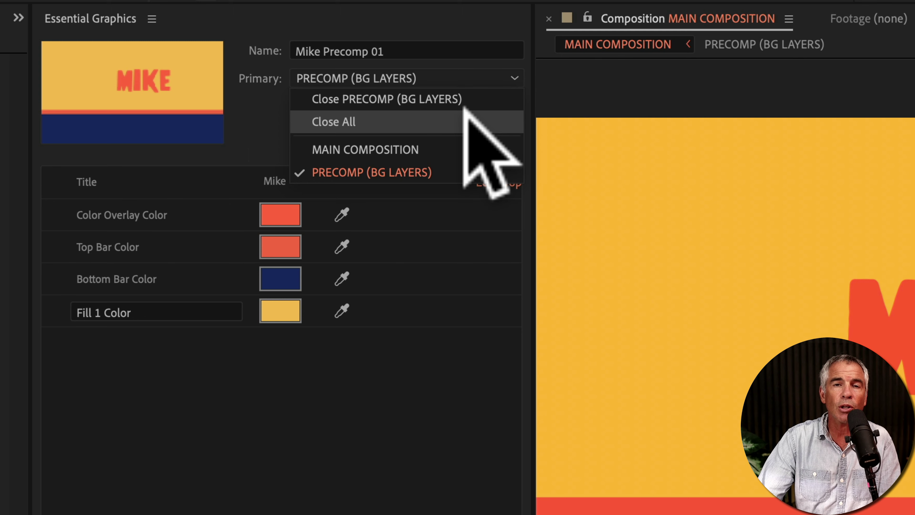
pyautogui.press('Escape')
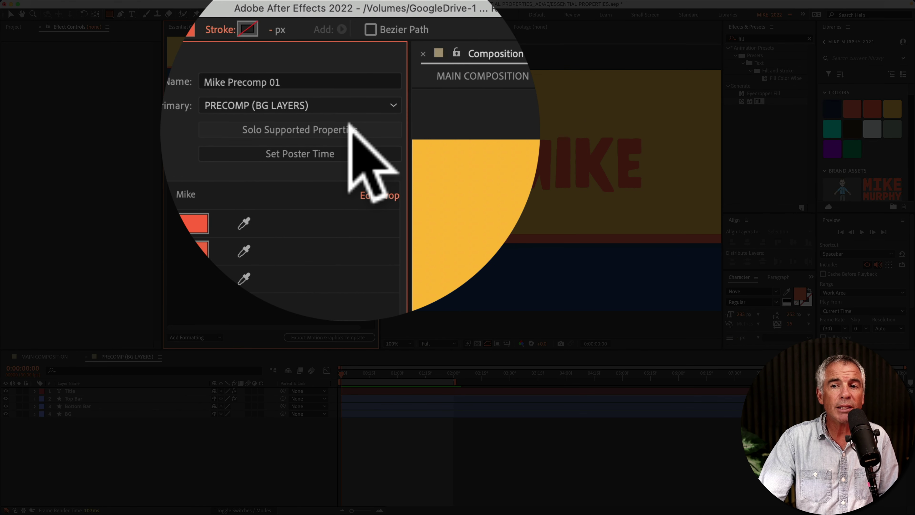
pyautogui.click(349, 63)
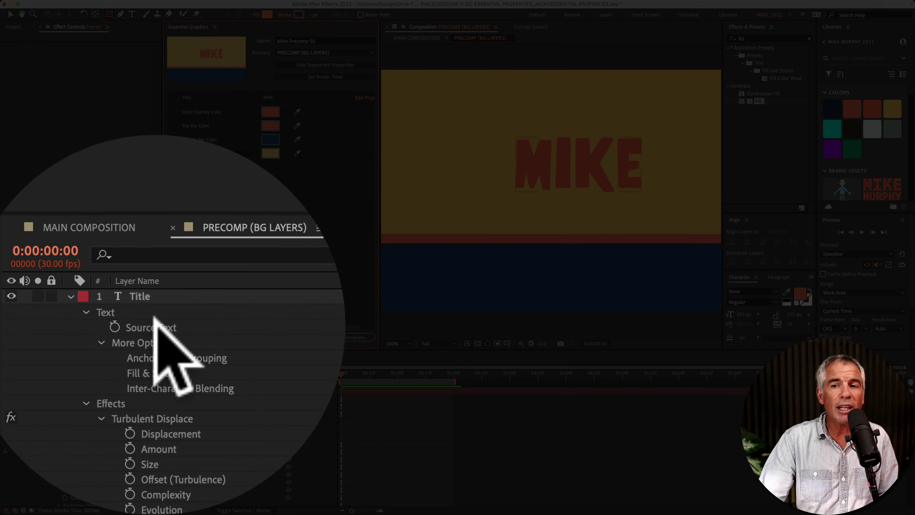
pyautogui.scroll(-5, 79, 428)
pyautogui.scroll(-15, 152, 353)
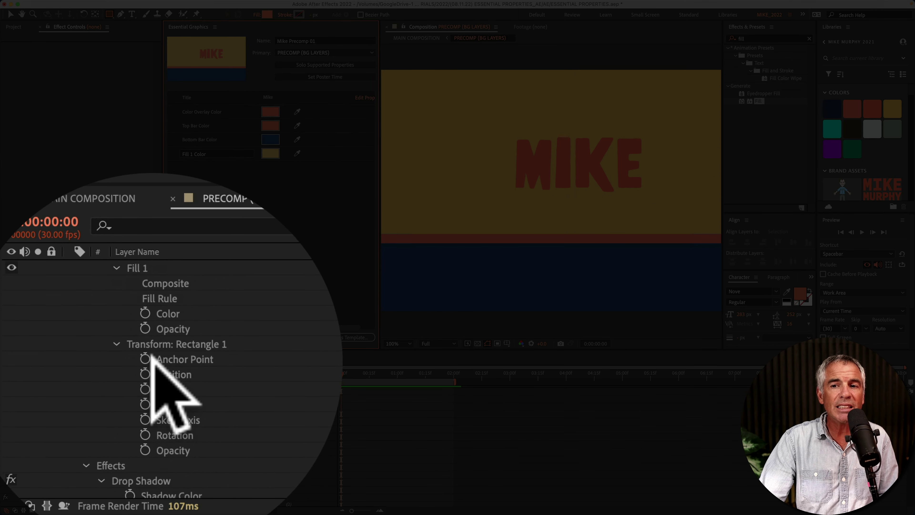
pyautogui.scroll(-5, 152, 362)
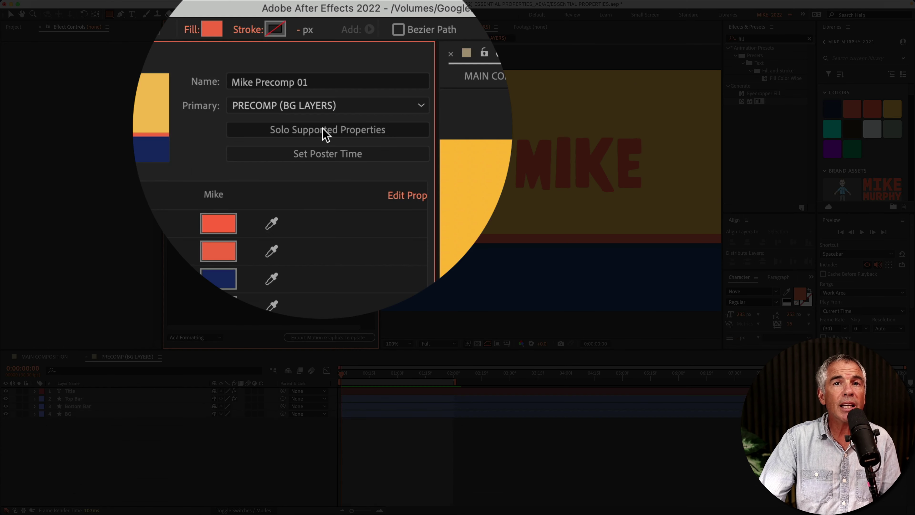
pyautogui.click(324, 64)
pyautogui.click(325, 134)
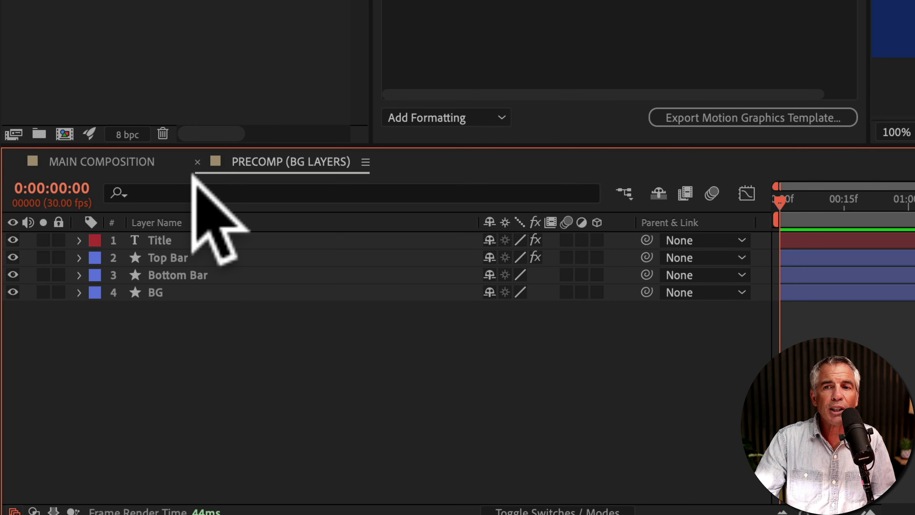
# Close the precomp's timeline and expand the Essential Properties of the PRECOMP (BG LAYERS) layer in MAIN COMPOSITION.
pyautogui.click(197, 162)
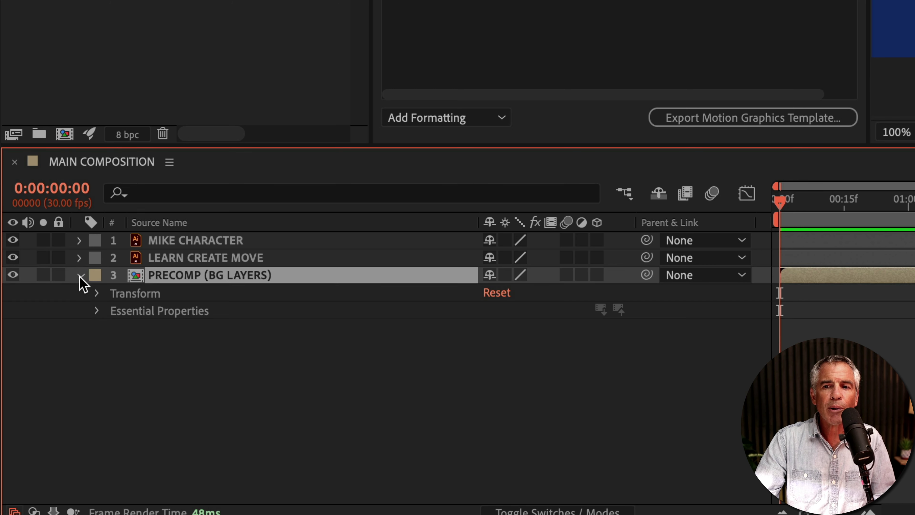
pyautogui.click(187, 311)
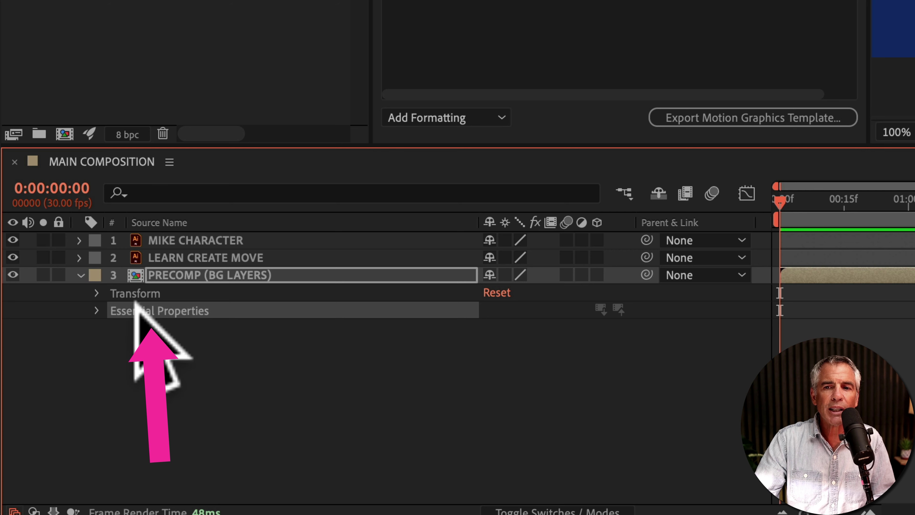
pyautogui.click(96, 311)
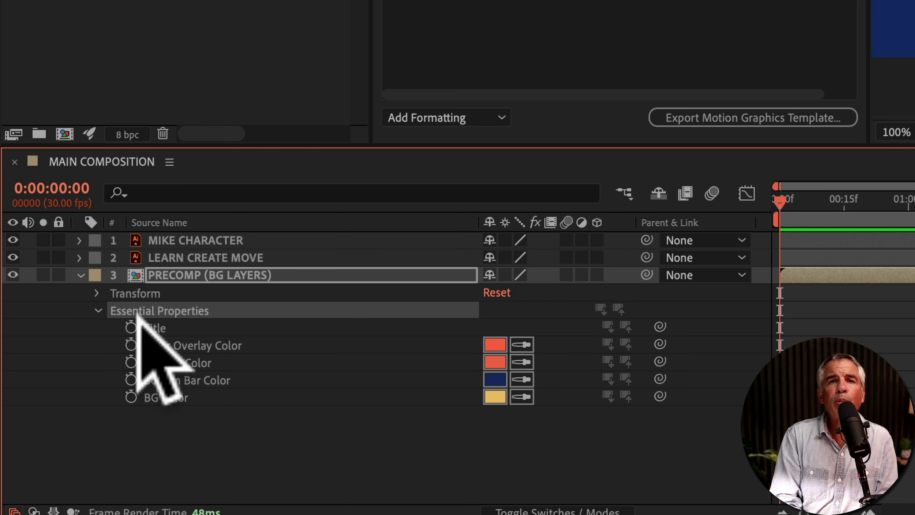
# Examine the precomp layer's Title, Color Overlay Color, Top Bar Color, Bottom Bar Color and BG Color essential properties, and clear the selection.
pyautogui.click(174, 326)
pyautogui.click(177, 345)
pyautogui.click(183, 361)
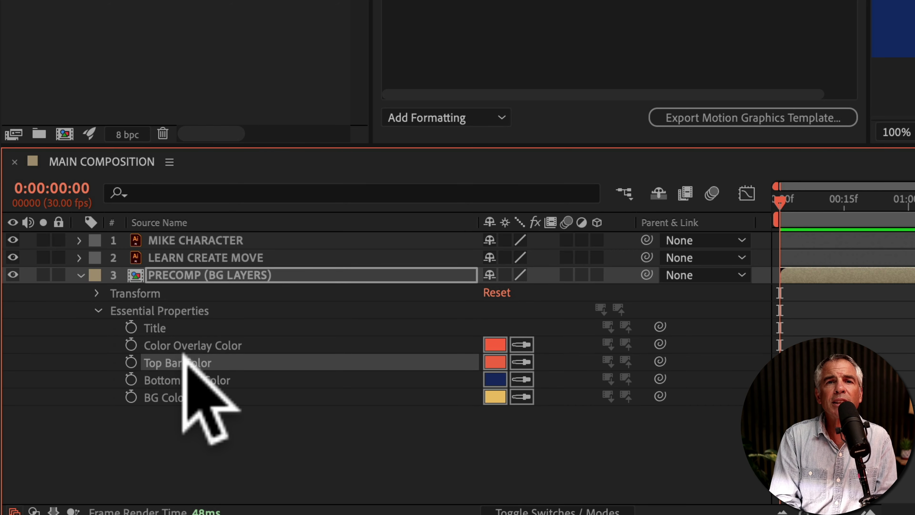
pyautogui.moveTo(183, 355); pyautogui.dragTo(429, 4)
pyautogui.click(197, 377)
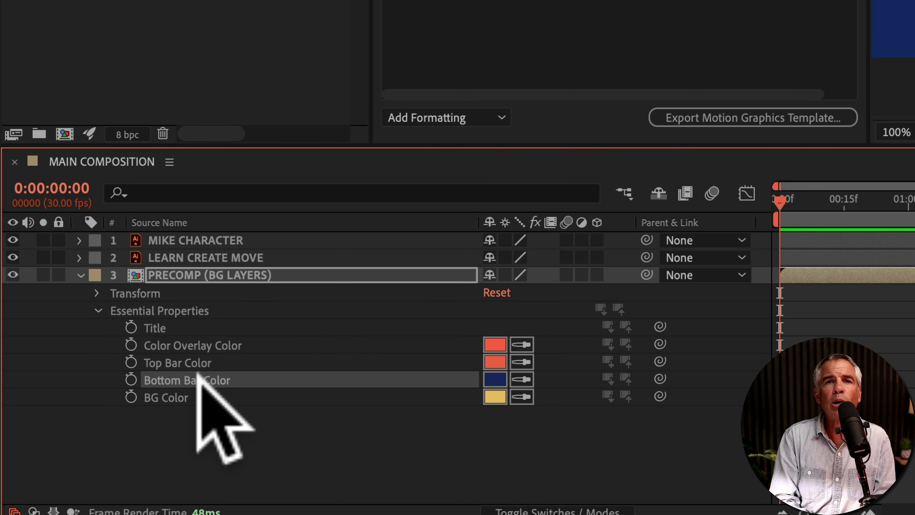
pyautogui.click(176, 399)
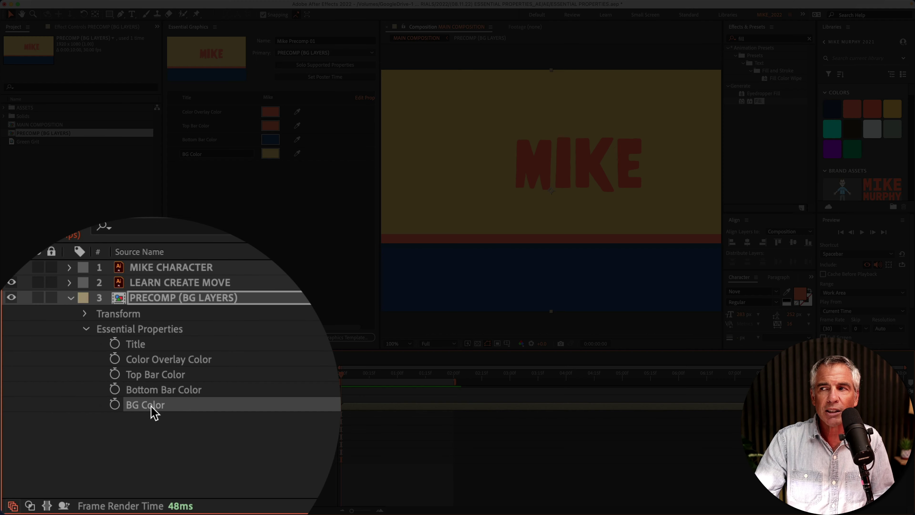
pyautogui.click(228, 459)
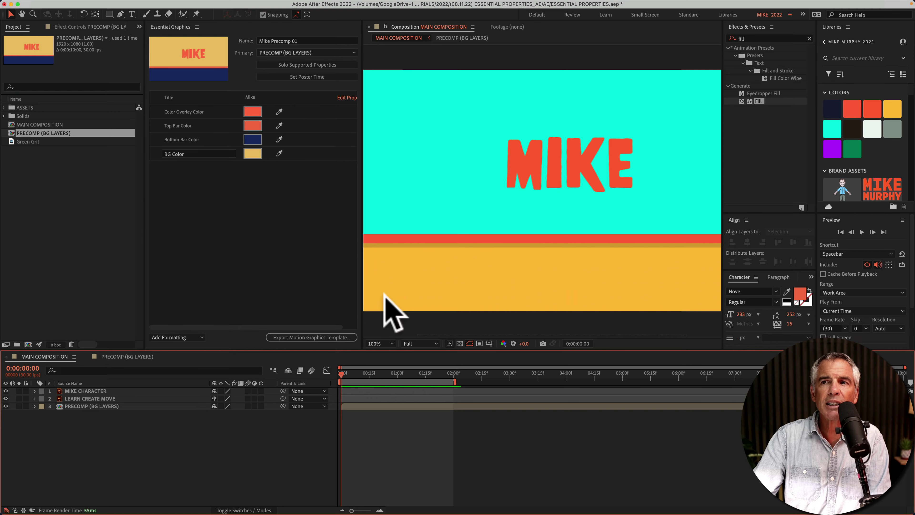
# Open PRECOMP (BG LAYERS) and add the Title layer's Position and Scale to Essential Graphics between Title and Color Overlay Color.
pyautogui.click(260, 101)
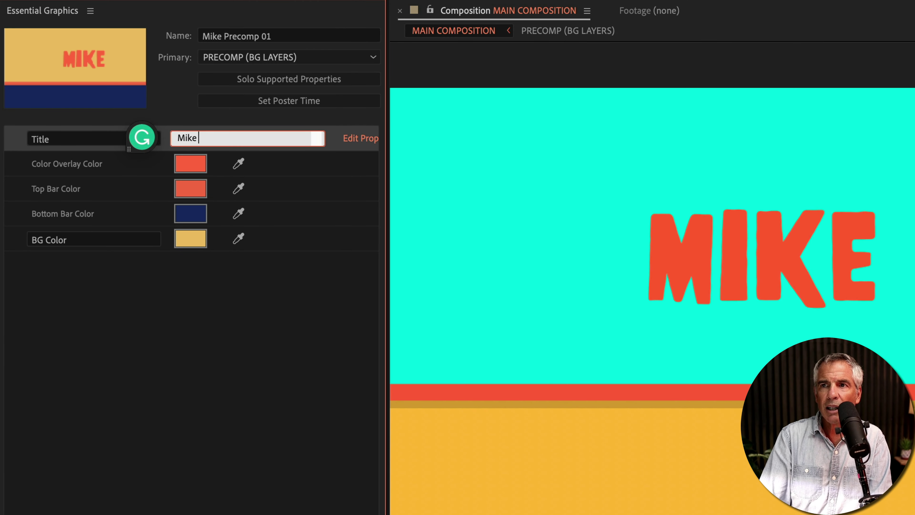
pyautogui.click(146, 360)
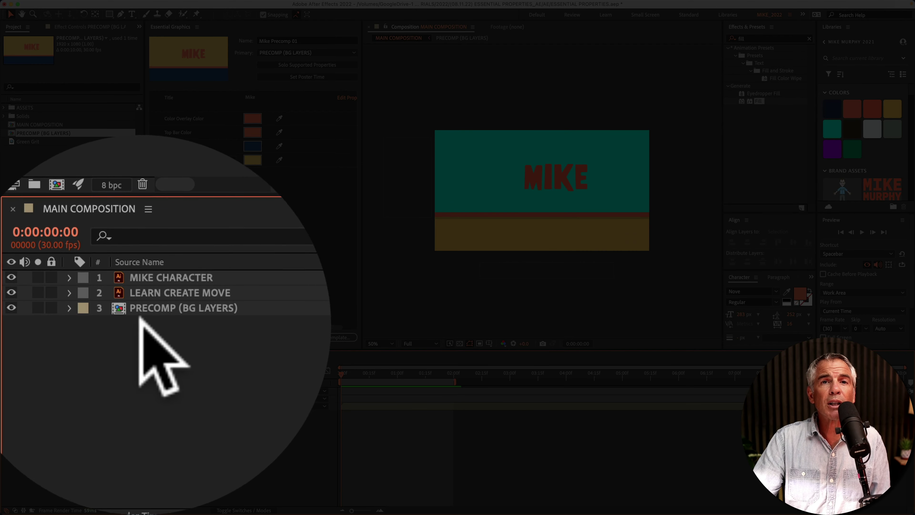
pyautogui.doubleClick(124, 297)
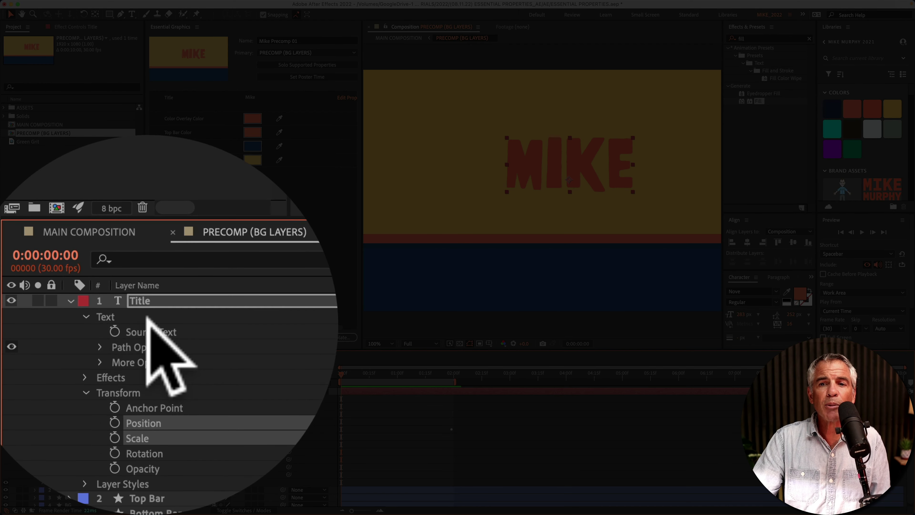
pyautogui.moveTo(139, 393); pyautogui.dragTo(197, 189)
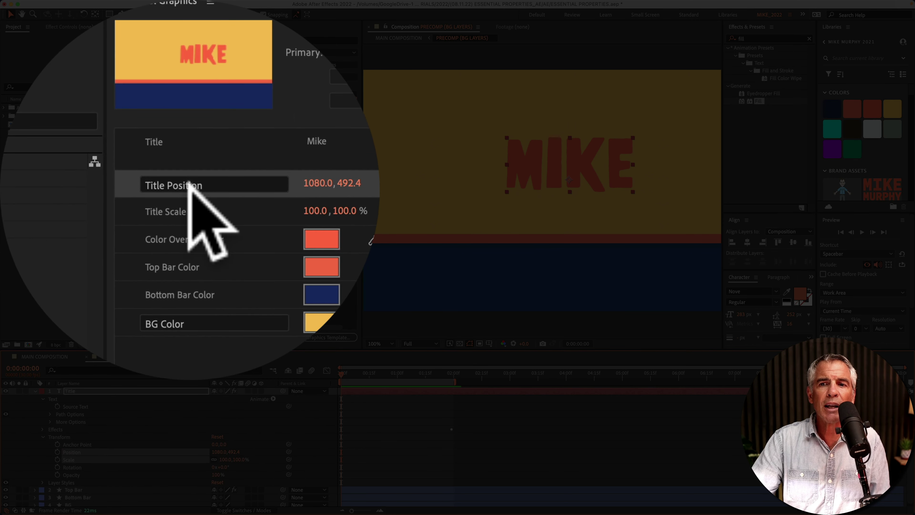
# Return to MAIN COMPOSITION and set Title Scale to 266% in Essential Graphics.
pyautogui.click(44, 356)
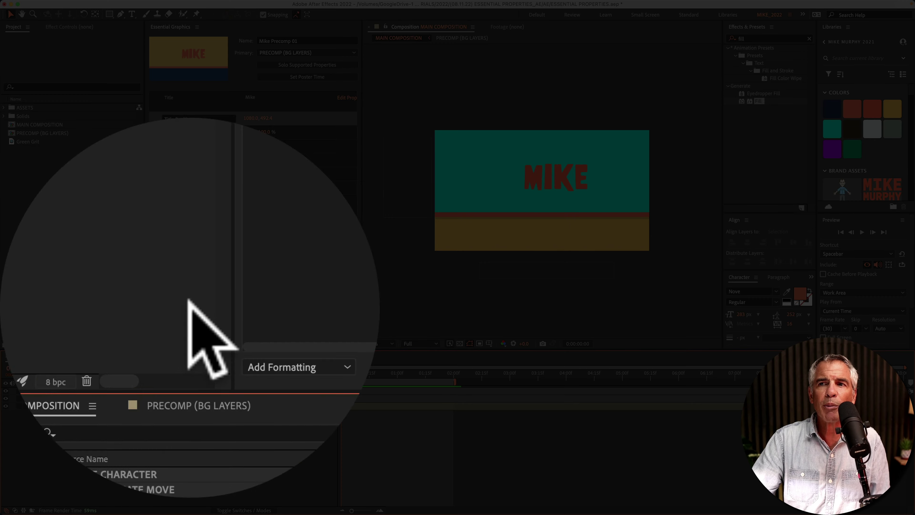
pyautogui.moveTo(248, 118); pyautogui.dragTo(285, 118)
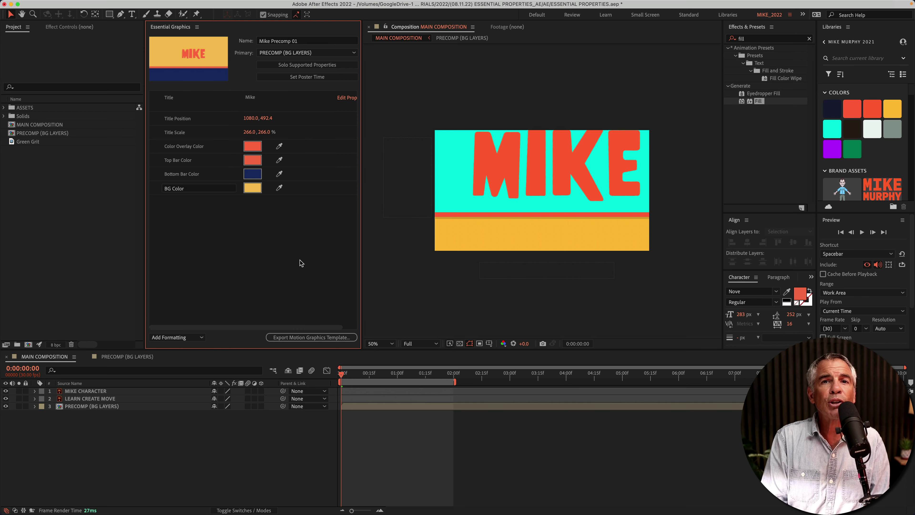